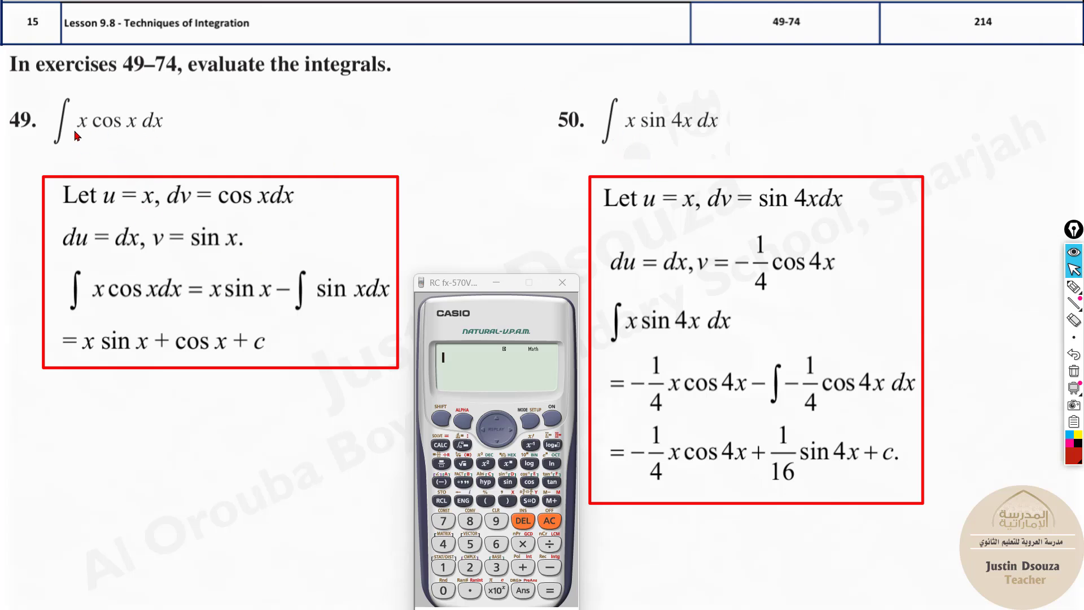
Step: Enter the expression X×cos(X) on the calculator
{"action": "left_click", "coordinate": [441, 418]}
{"action": "left_click", "coordinate": [507, 500]}
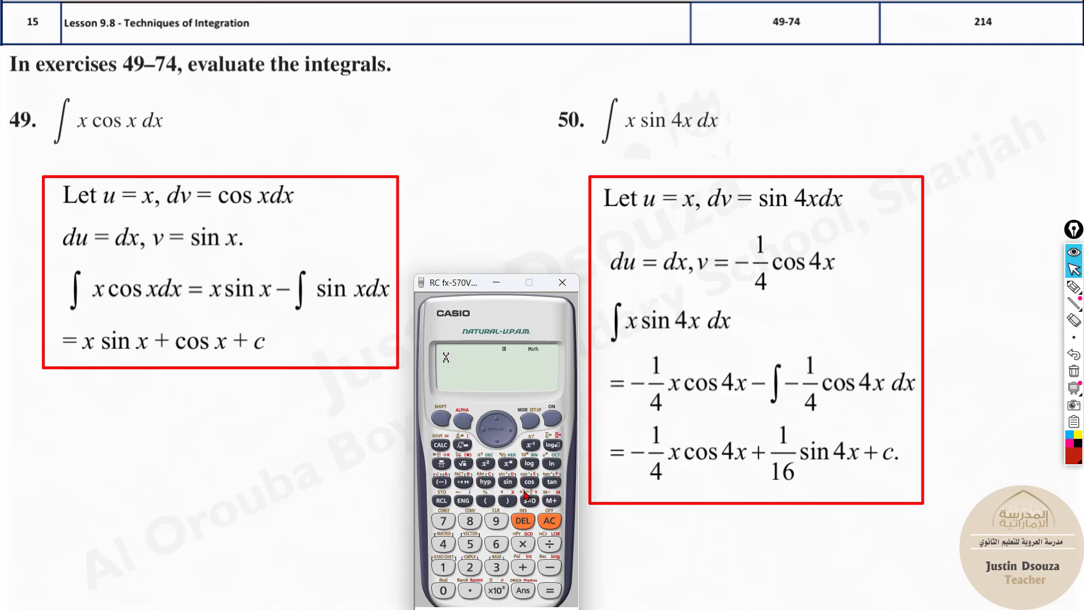
{"action": "left_click", "coordinate": [530, 481]}
{"action": "left_click", "coordinate": [463, 418]}
{"action": "left_click", "coordinate": [509, 504]}
{"action": "left_click", "coordinate": [507, 501]}
{"action": "left_click", "coordinate": [510, 433]}
{"action": "left_click", "coordinate": [522, 544]}
Step: Switch to radian mode and evaluate X×cos(X) at X = 1.5, getting 0.1061058025
{"action": "left_click", "coordinate": [442, 421]}
{"action": "left_click", "coordinate": [530, 422]}
{"action": "left_click", "coordinate": [442, 544]}
{"action": "left_click", "coordinate": [550, 591]}
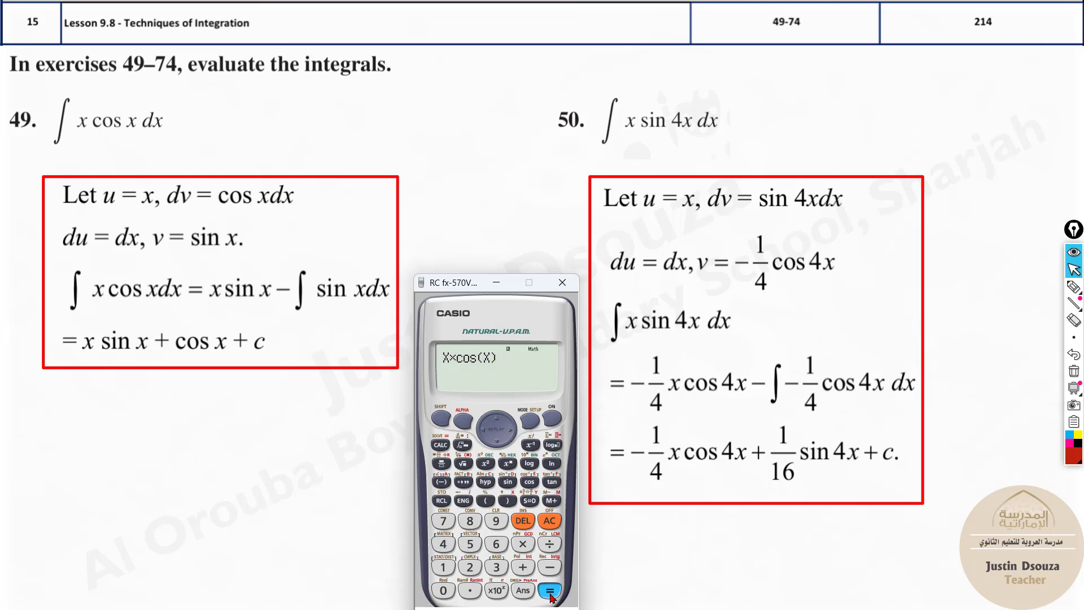
{"action": "left_click", "coordinate": [441, 445]}
{"action": "left_click", "coordinate": [450, 571]}
{"action": "left_click", "coordinate": [470, 591]}
{"action": "left_click", "coordinate": [469, 544]}
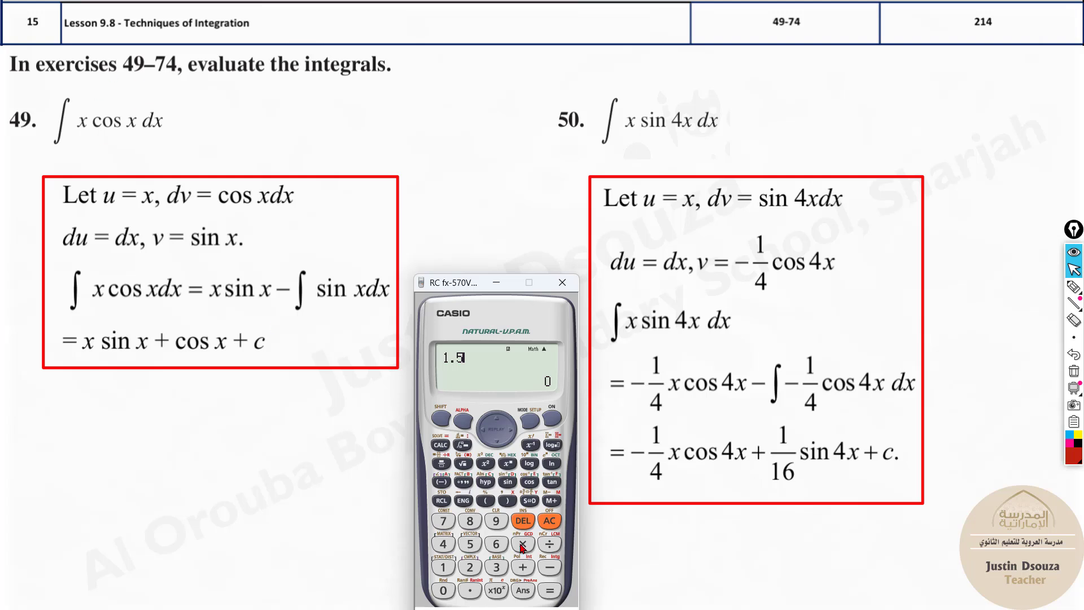
{"action": "left_click", "coordinate": [550, 590]}
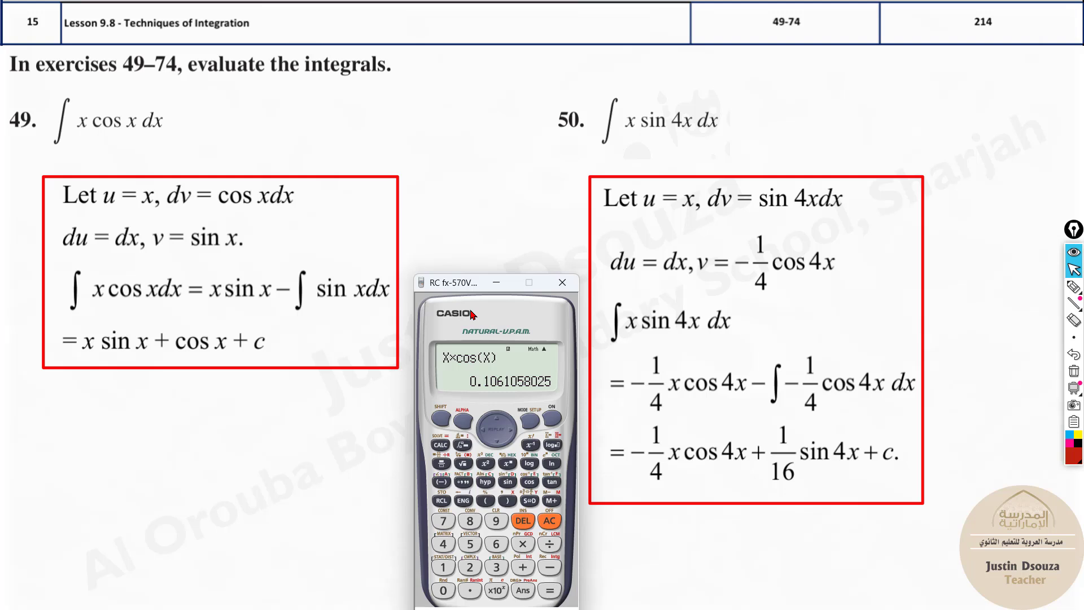
{"action": "left_click", "coordinate": [1076, 292]}
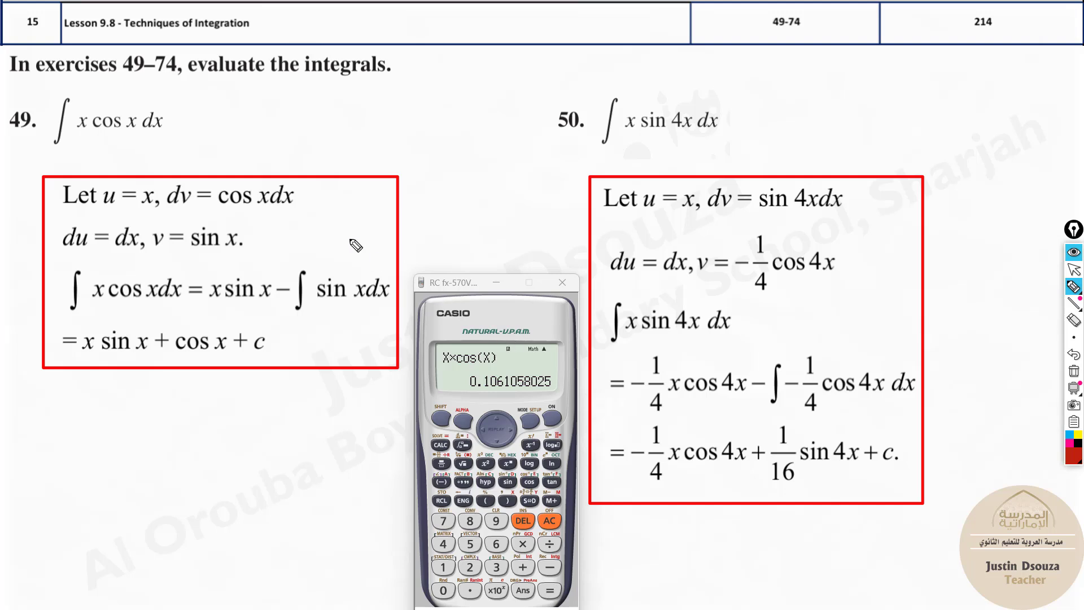
Step: Handwrite '@1.5 ⇒ 0.1061' beside exercise 49 on the slide
{"action": "mouse_move", "coordinate": [260, 119]}
{"action": "left_mouse_down"}
{"action": "mouse_move", "coordinate": [273, 110]}
{"action": "mouse_move", "coordinate": [293, 122]}
{"action": "mouse_move", "coordinate": [377, 117]}
{"action": "left_mouse_up"}
{"action": "left_click", "coordinate": [300, 117]}
{"action": "mouse_move", "coordinate": [374, 101]}
{"action": "left_mouse_down"}
{"action": "mouse_move", "coordinate": [373, 121]}
{"action": "mouse_move", "coordinate": [427, 112]}
{"action": "mouse_move", "coordinate": [457, 120]}
{"action": "mouse_move", "coordinate": [483, 100]}
{"action": "mouse_move", "coordinate": [525, 119]}
{"action": "left_mouse_up"}
{"action": "left_click", "coordinate": [438, 115]}
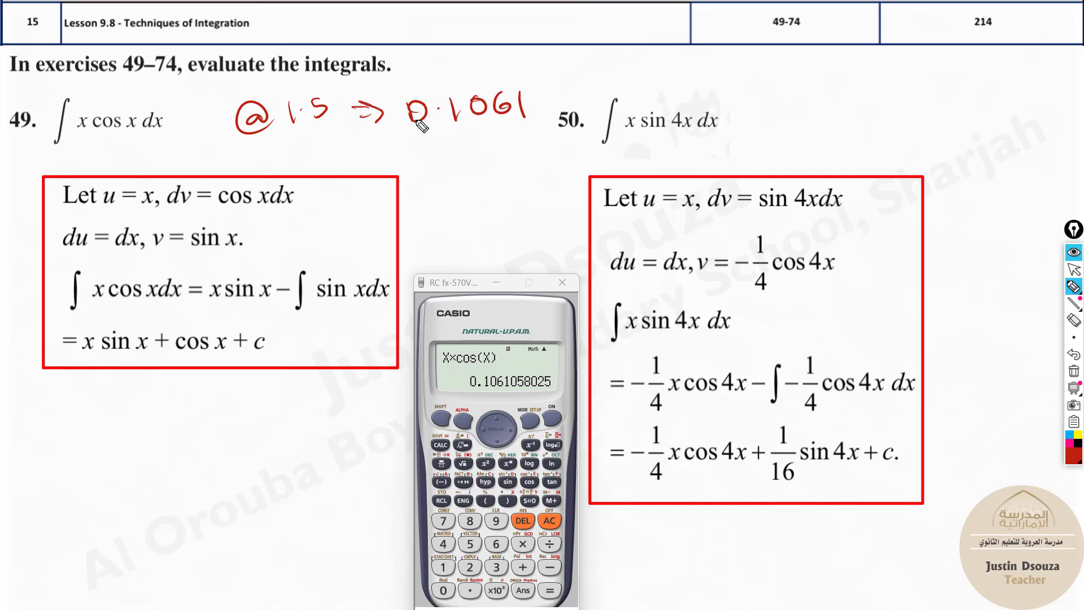
{"action": "left_click", "coordinate": [1073, 271]}
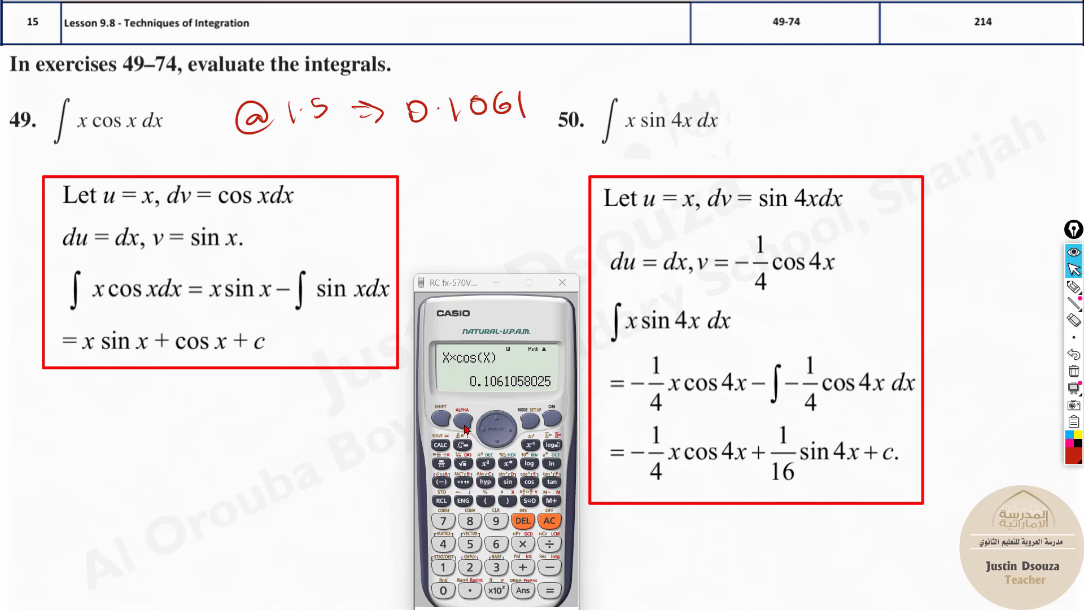
Step: Enter the derivative-at-a-point of X×sin(X)+cos(X)
{"action": "left_click", "coordinate": [442, 420]}
{"action": "left_click", "coordinate": [463, 444]}
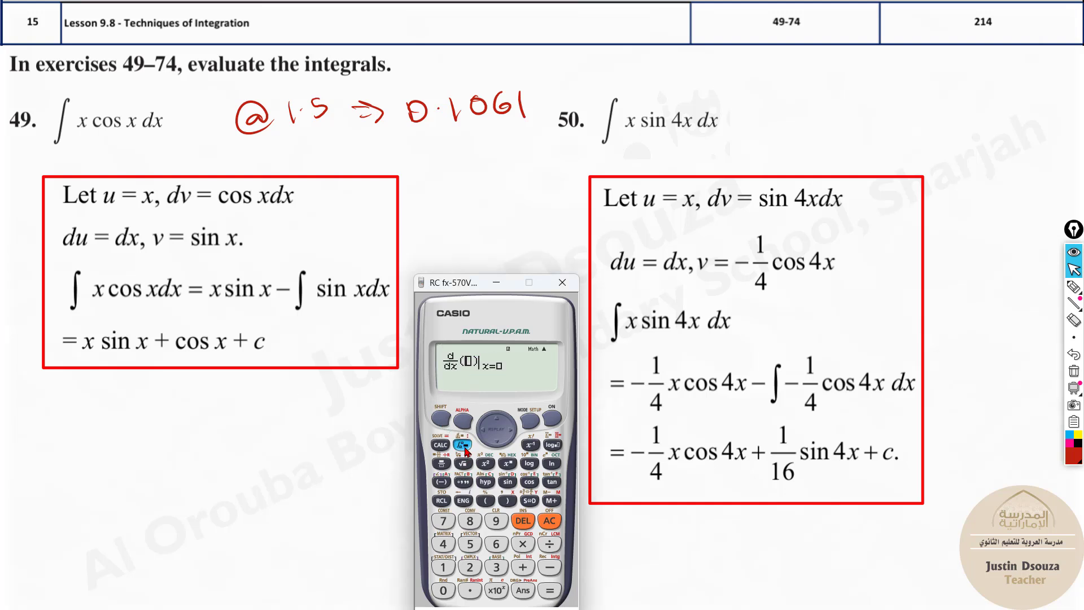
{"action": "left_click", "coordinate": [507, 500]}
{"action": "left_click", "coordinate": [521, 543]}
{"action": "left_click", "coordinate": [508, 482]}
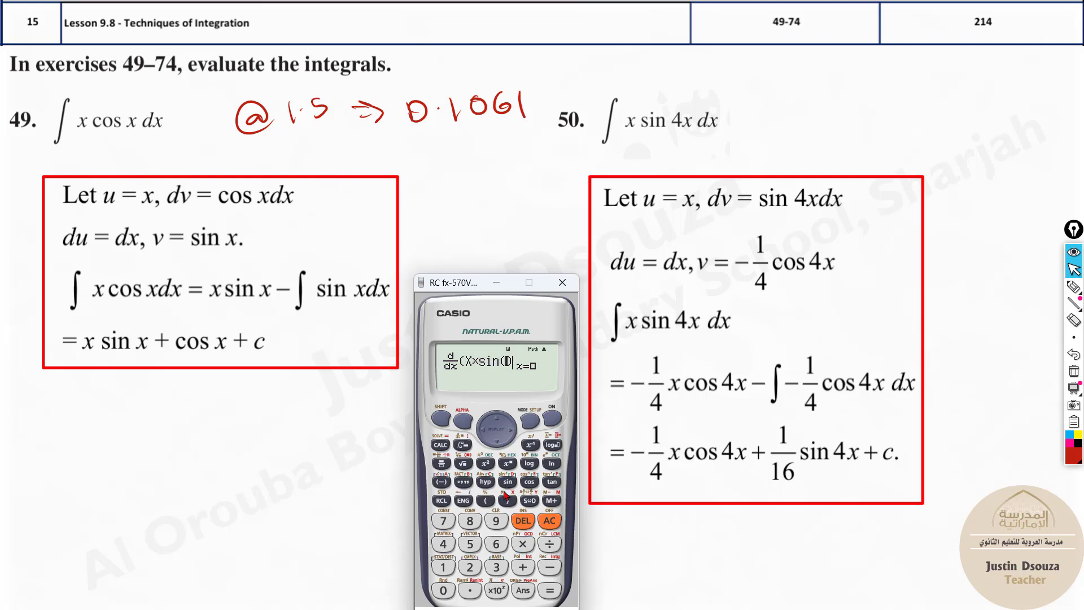
{"action": "left_click", "coordinate": [462, 420]}
{"action": "left_click", "coordinate": [507, 500]}
{"action": "left_click", "coordinate": [507, 500]}
{"action": "left_click", "coordinate": [523, 567]}
{"action": "left_click", "coordinate": [529, 482]}
{"action": "left_click", "coordinate": [507, 500]}
{"action": "left_click", "coordinate": [507, 500]}
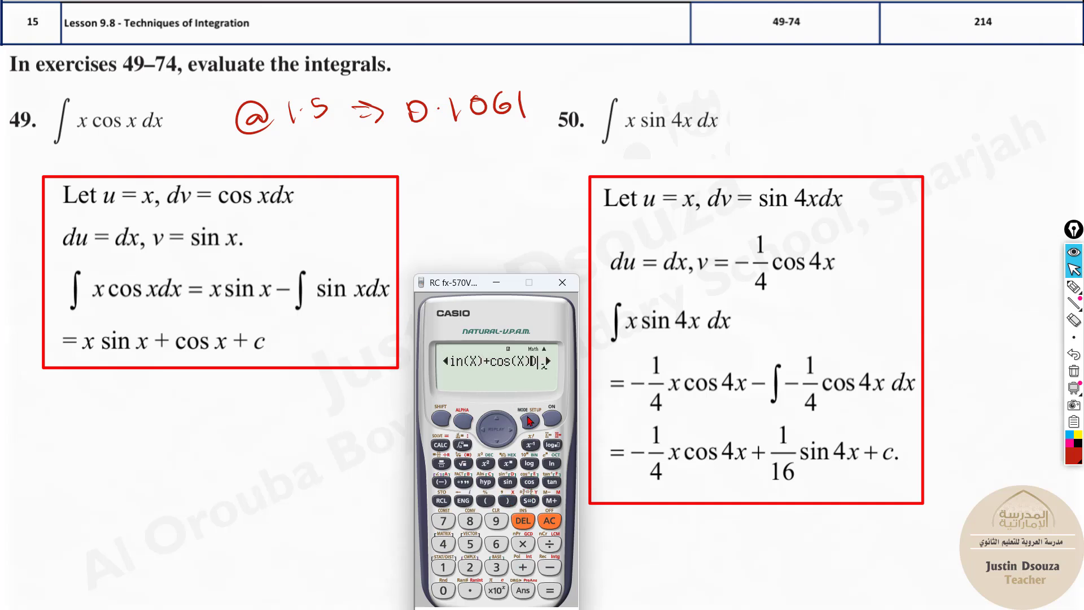
Step: Evaluate the derivative at x = 1.5, giving 0.1061058025, and advance to exercises 51–52
{"action": "left_click", "coordinate": [514, 431]}
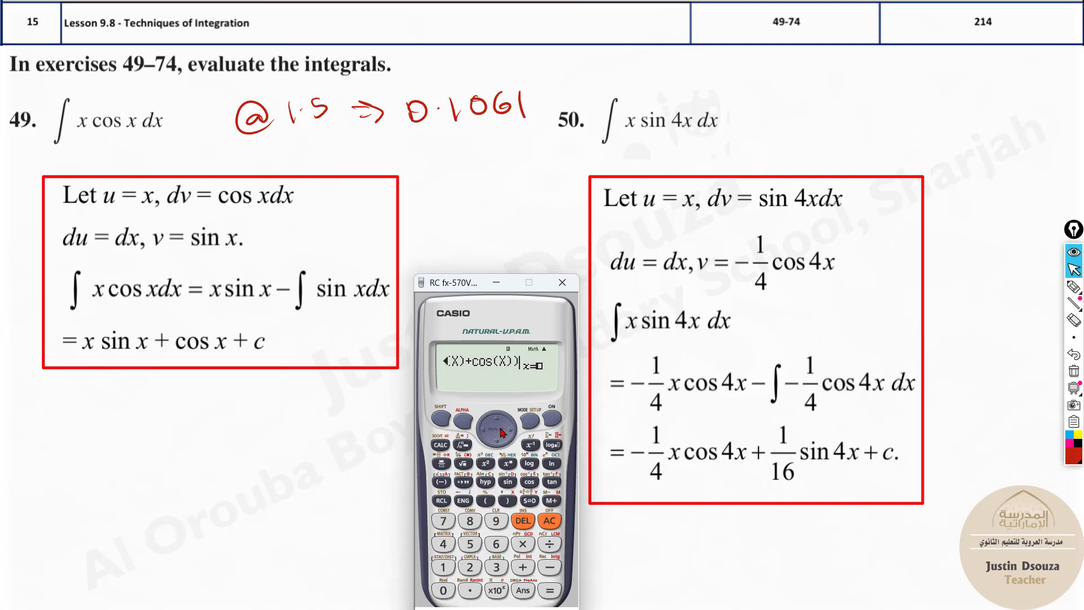
{"action": "left_click", "coordinate": [446, 570]}
{"action": "left_click", "coordinate": [470, 590]}
{"action": "left_click", "coordinate": [469, 544]}
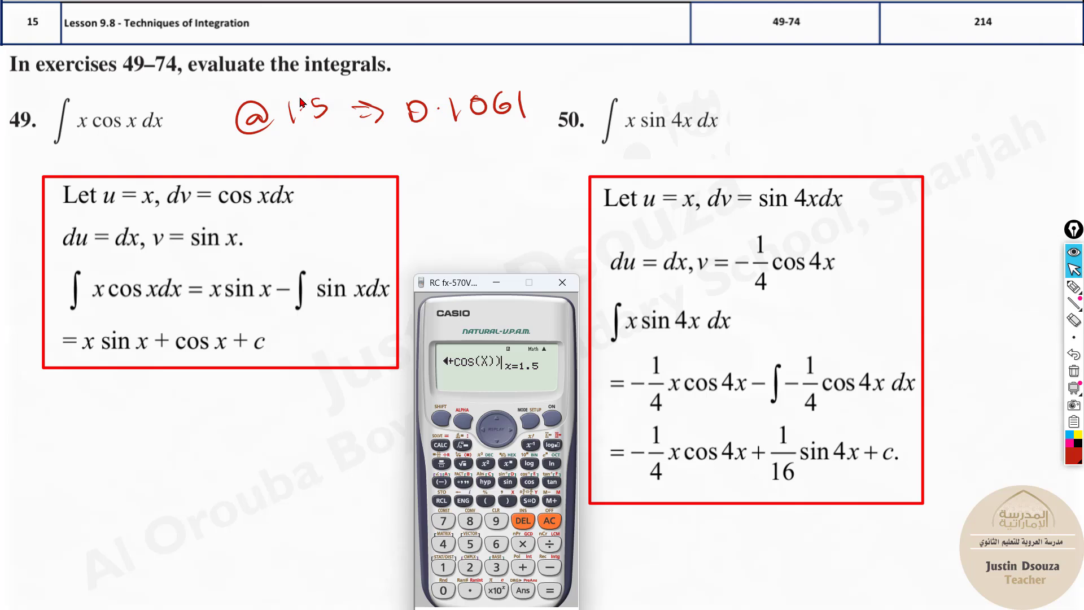
{"action": "left_click", "coordinate": [549, 590]}
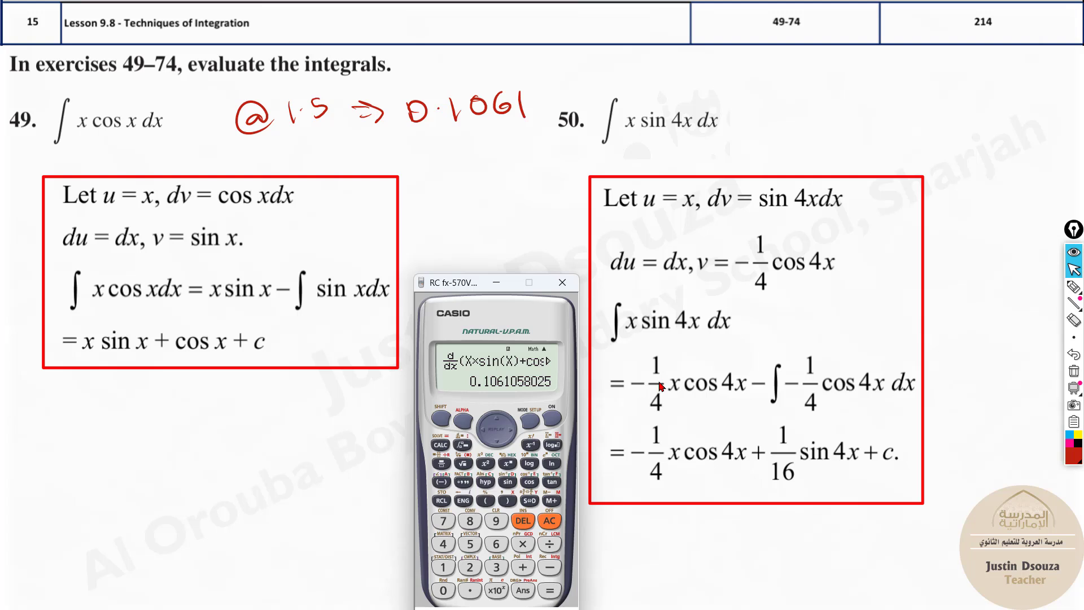
{"action": "key", "text": "Right"}
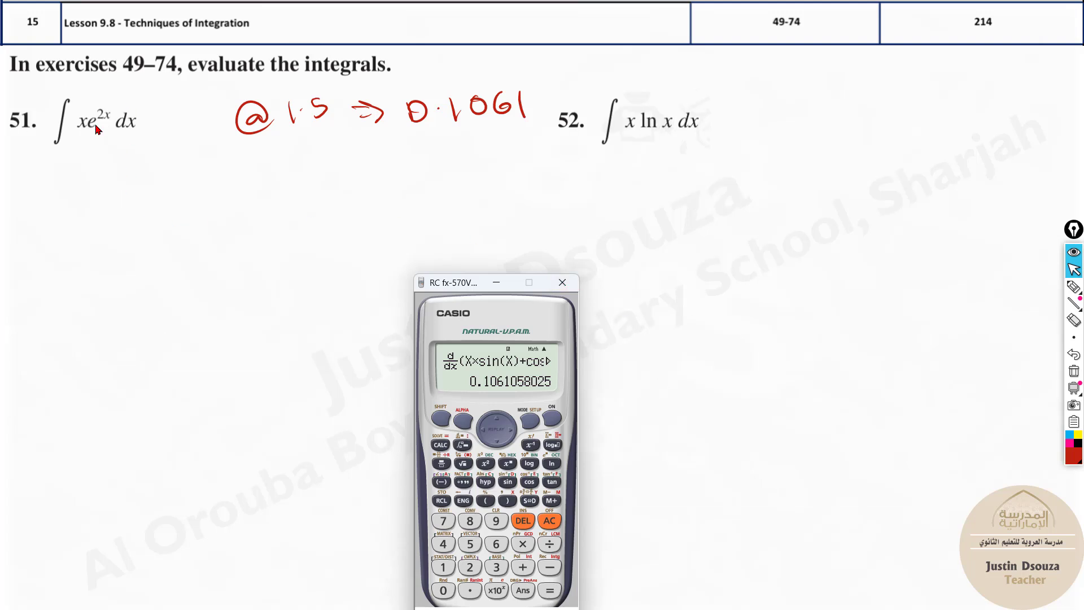
Step: Reveal exercise 51's solution and evaluate X×ln(X) at X = 1.5, giving 0.6081976622
{"action": "left_click", "coordinate": [552, 420]}
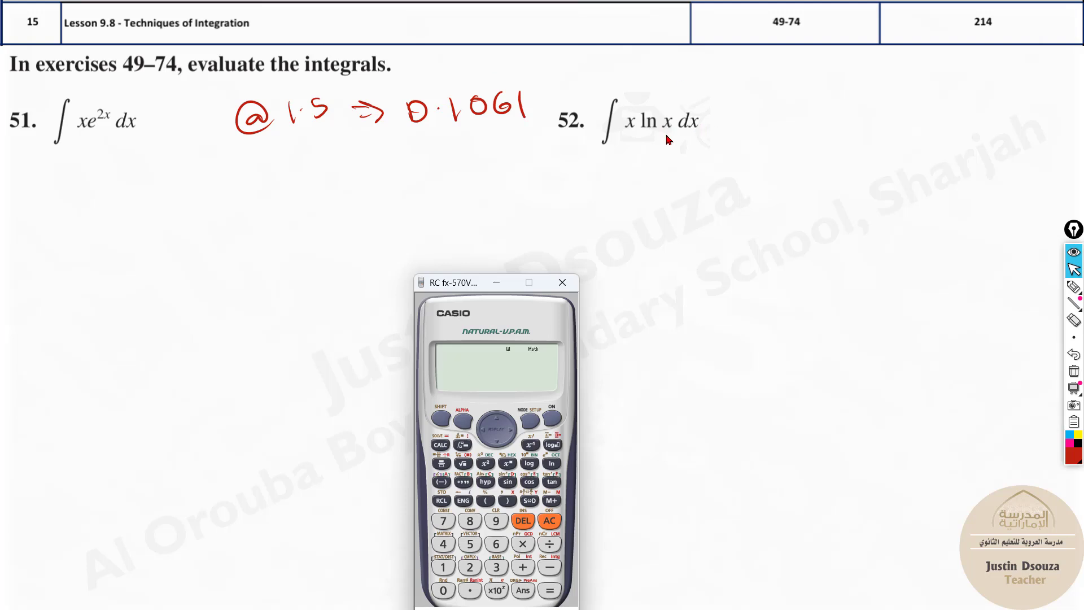
{"action": "key", "text": "Right"}
{"action": "key", "text": "Right"}
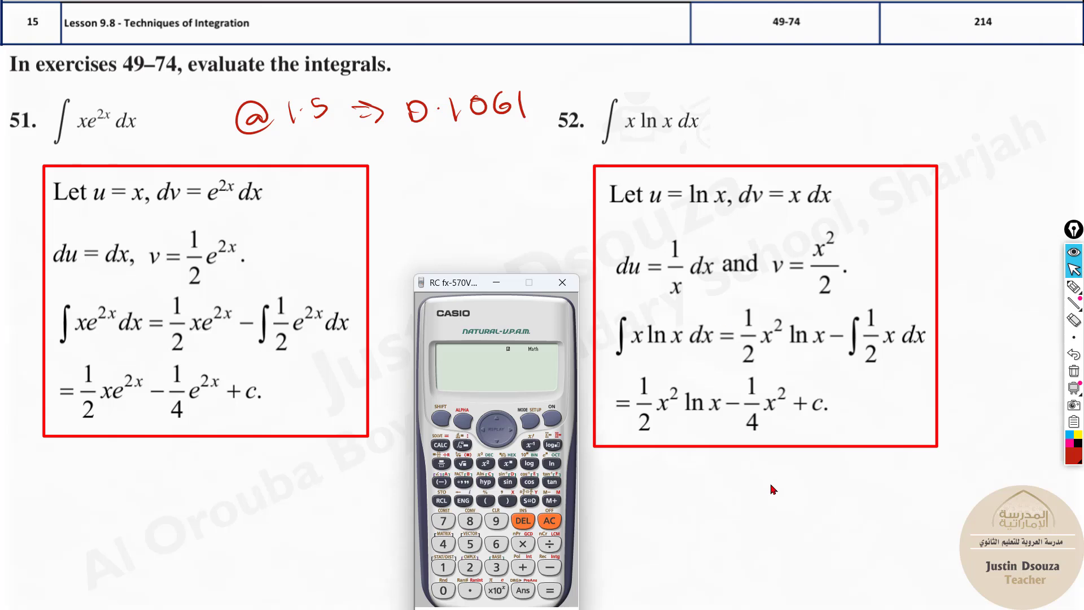
{"action": "left_click", "coordinate": [463, 420]}
{"action": "left_click", "coordinate": [507, 500]}
{"action": "left_click", "coordinate": [525, 546]}
{"action": "left_click", "coordinate": [551, 463]}
{"action": "left_click", "coordinate": [503, 499]}
{"action": "left_click", "coordinate": [510, 504]}
{"action": "left_click", "coordinate": [440, 444]}
{"action": "left_click", "coordinate": [551, 591]}
Step: Handwrite 0.60819 in red beside exercise 52 and clear the calculator
{"action": "left_click", "coordinate": [1073, 287]}
{"action": "mouse_move", "coordinate": [801, 113]}
{"action": "left_mouse_down"}
{"action": "mouse_move", "coordinate": [865, 121]}
{"action": "mouse_move", "coordinate": [878, 109]}
{"action": "mouse_move", "coordinate": [915, 126]}
{"action": "mouse_move", "coordinate": [922, 115]}
{"action": "mouse_move", "coordinate": [957, 138]}
{"action": "left_mouse_up"}
{"action": "left_click", "coordinate": [1073, 273]}
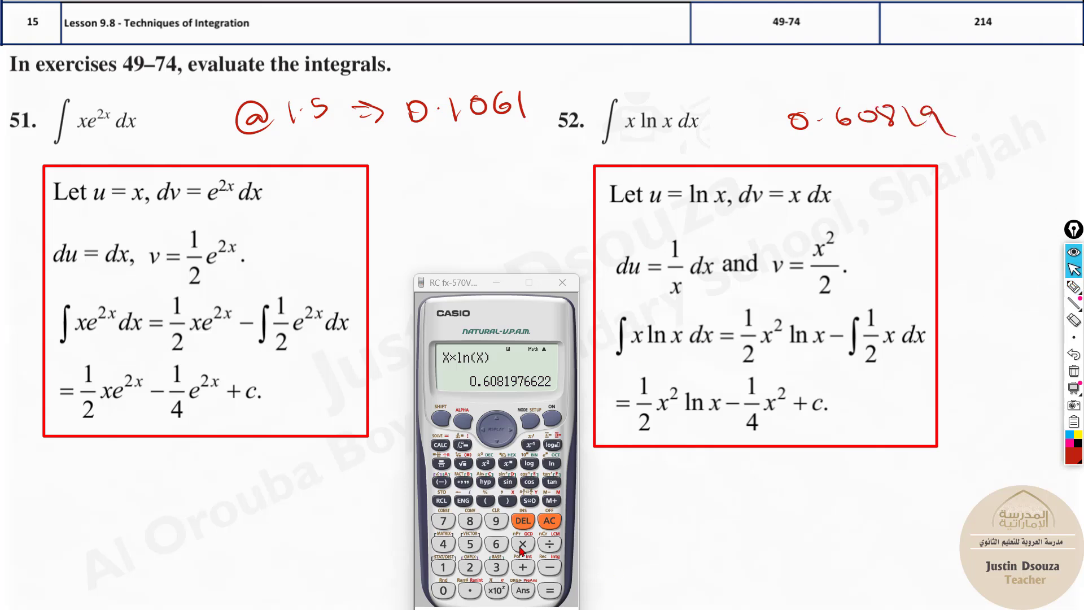
{"action": "left_click", "coordinate": [551, 418]}
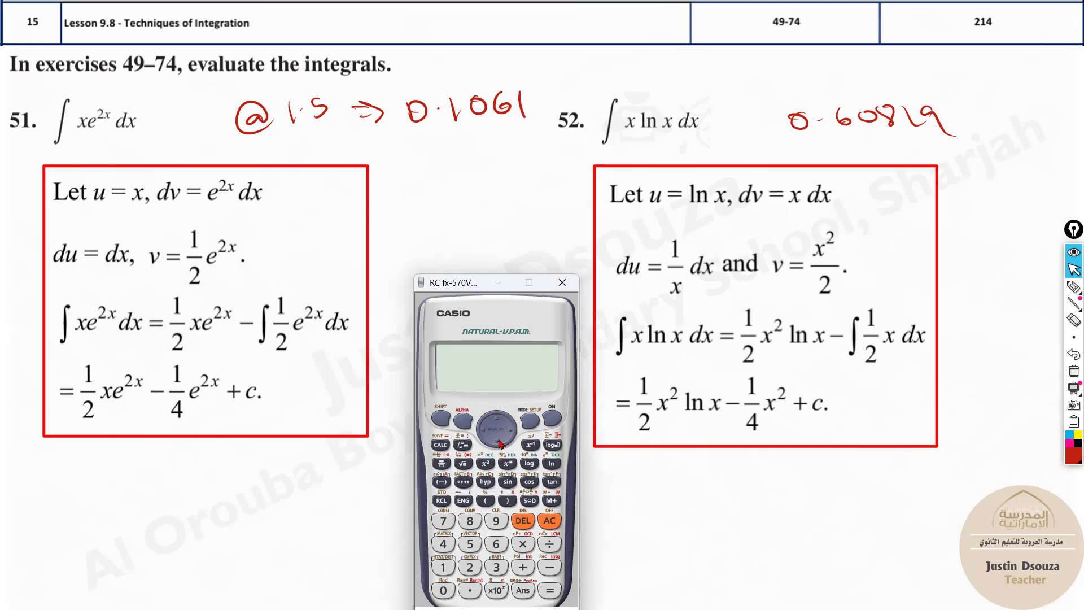
Step: Start a d/dx entry with the term 1/2X²×ln(X)
{"action": "left_click", "coordinate": [441, 419]}
{"action": "left_click", "coordinate": [462, 460]}
{"action": "left_click", "coordinate": [443, 569]}
{"action": "left_click", "coordinate": [441, 463]}
{"action": "left_click", "coordinate": [470, 567]}
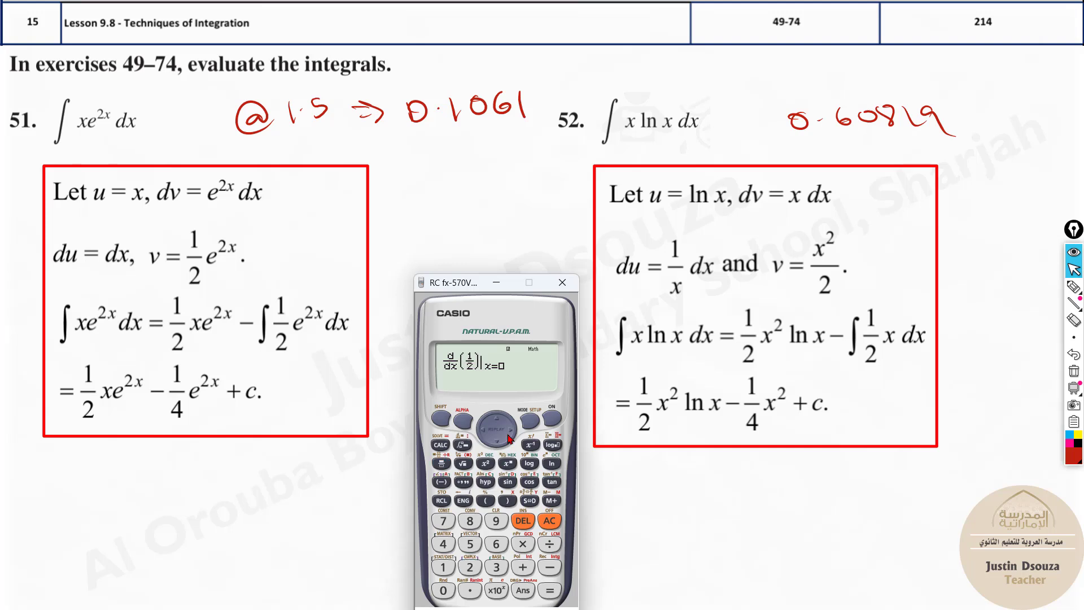
{"action": "left_click", "coordinate": [506, 492]}
{"action": "left_click", "coordinate": [485, 463]}
{"action": "left_click", "coordinate": [523, 546]}
{"action": "left_click", "coordinate": [552, 464]}
{"action": "left_click", "coordinate": [507, 500]}
{"action": "left_click", "coordinate": [507, 500]}
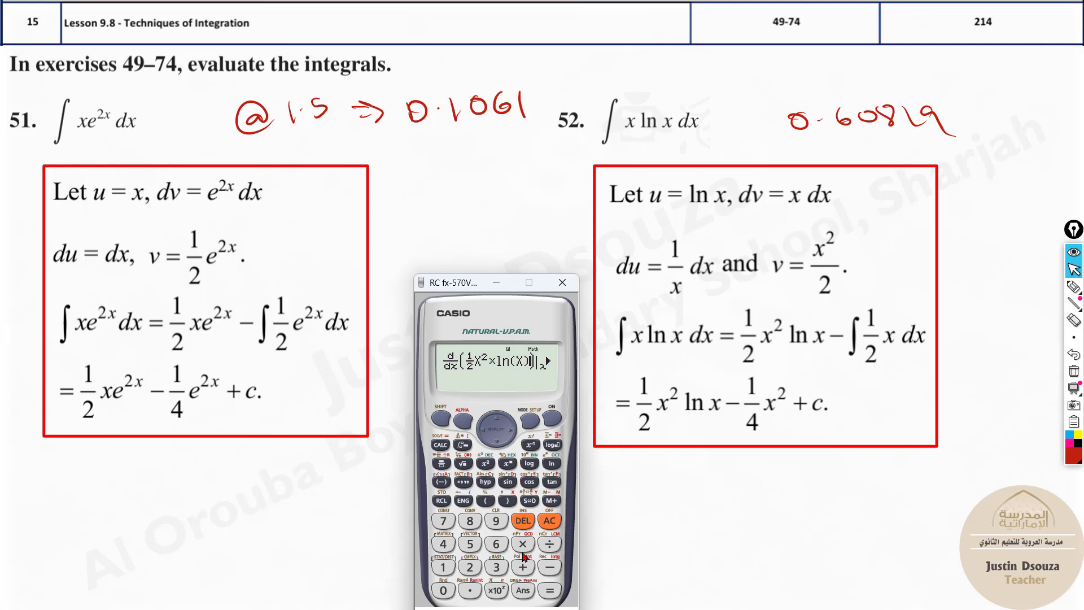
Step: Subtract the term 1/4X² inside the derivative
{"action": "left_click", "coordinate": [549, 567]}
{"action": "left_click", "coordinate": [443, 566]}
{"action": "left_click", "coordinate": [445, 462]}
{"action": "left_click", "coordinate": [445, 545]}
{"action": "left_click", "coordinate": [513, 430]}
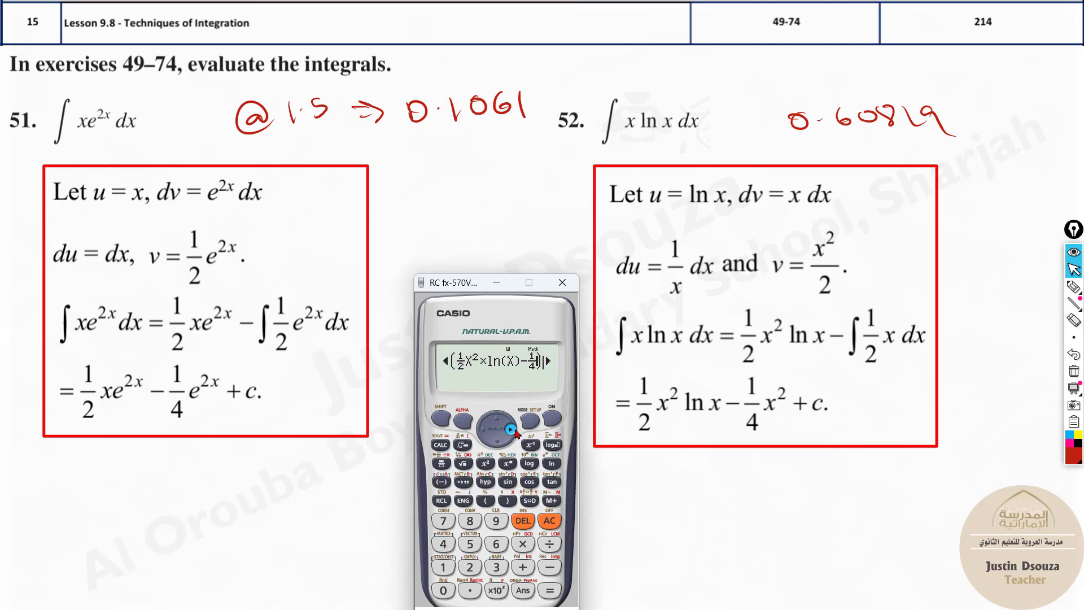
{"action": "left_click", "coordinate": [507, 500]}
{"action": "left_click", "coordinate": [485, 462]}
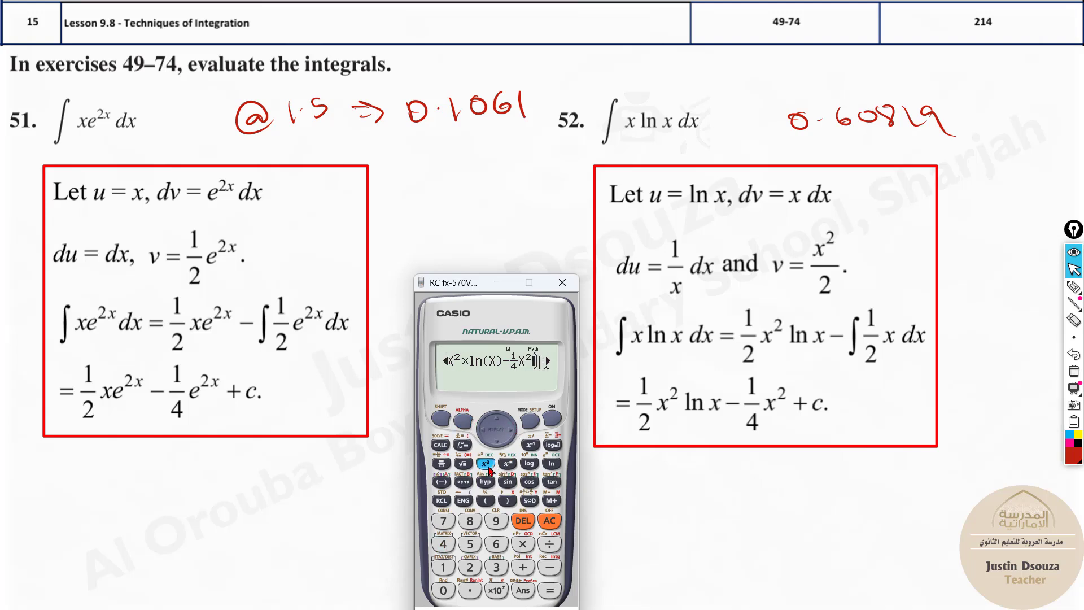
Step: Evaluate the derivative at x = 1.5, giving 0.6081976622, and advance to exercises 53–54
{"action": "left_click", "coordinate": [514, 435]}
{"action": "left_click", "coordinate": [447, 568]}
{"action": "left_click", "coordinate": [469, 590]}
{"action": "left_click", "coordinate": [470, 545]}
{"action": "left_click", "coordinate": [549, 591]}
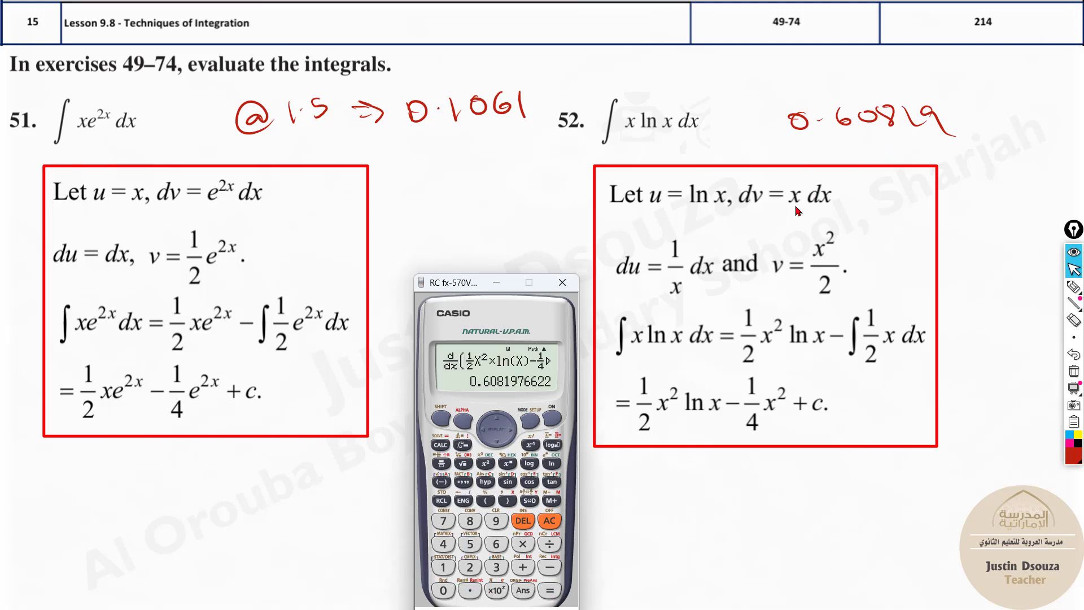
{"action": "left_click", "coordinate": [781, 219]}
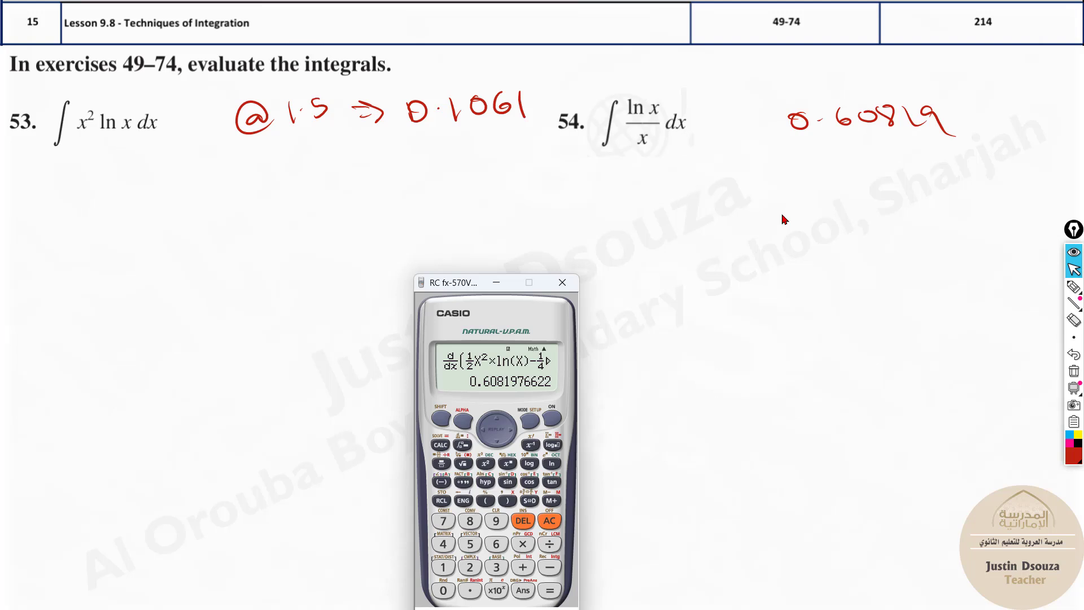
Step: Reveal the solutions for exercises 53–54 and both worked solutions for exercise 55
{"action": "left_click", "coordinate": [687, 264]}
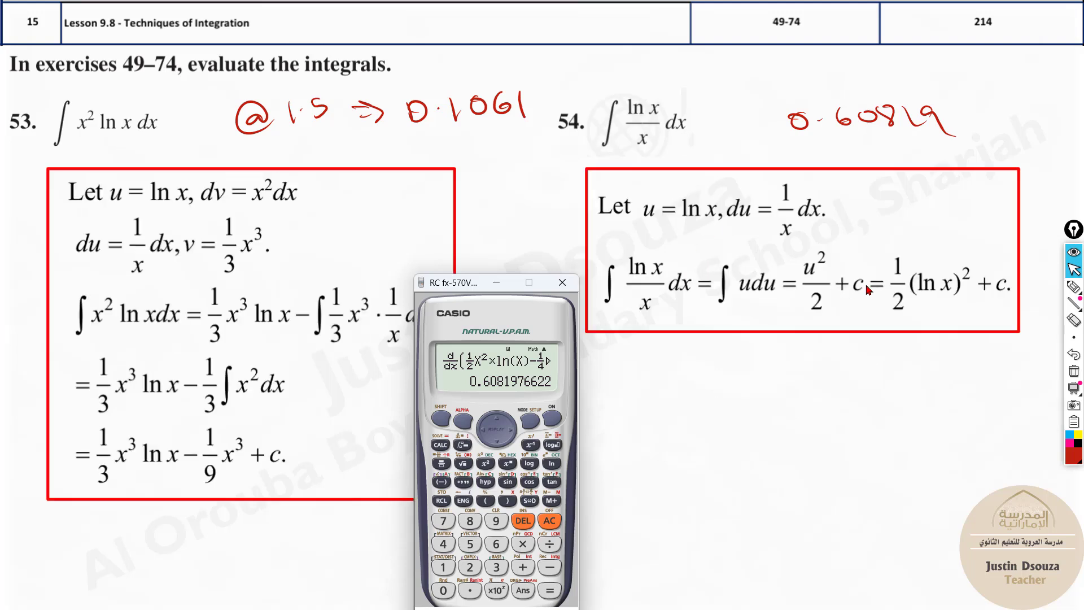
{"action": "left_click", "coordinate": [967, 295]}
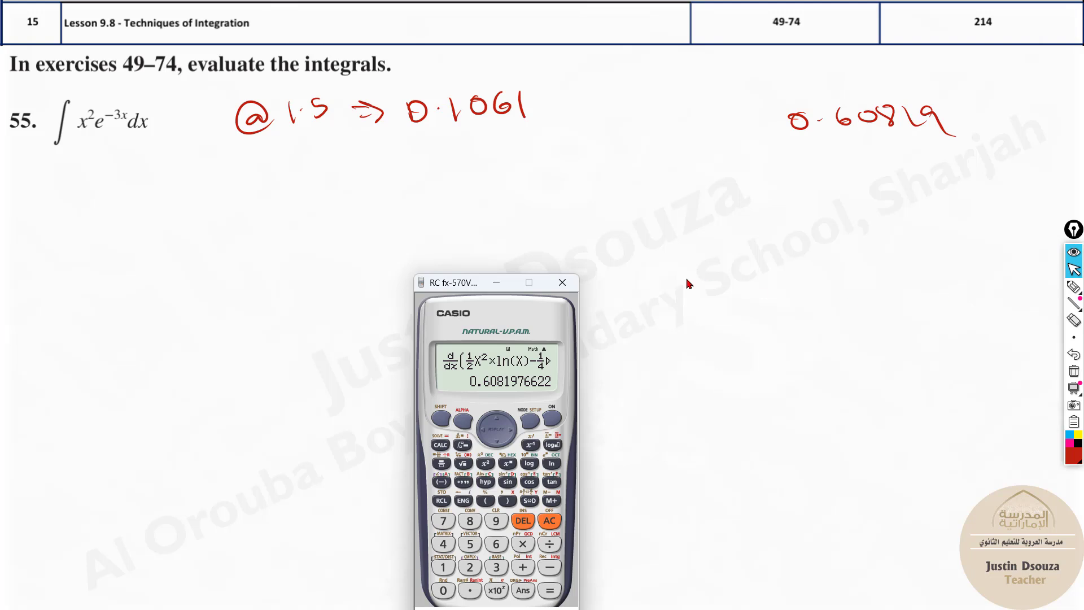
{"action": "left_click", "coordinate": [689, 279]}
{"action": "left_click", "coordinate": [688, 279]}
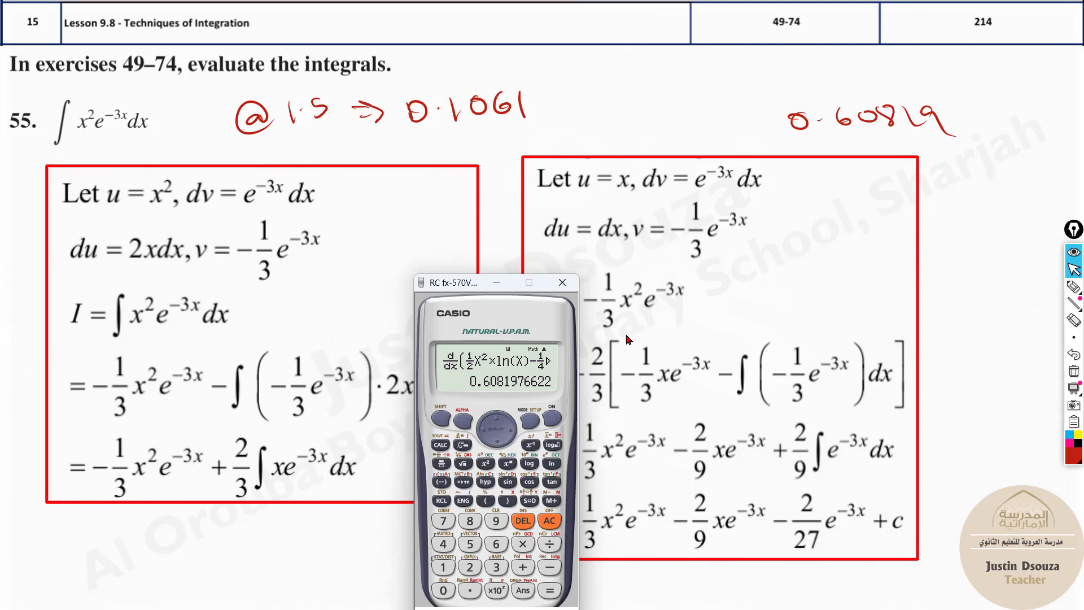
{"action": "left_click", "coordinate": [552, 446]}
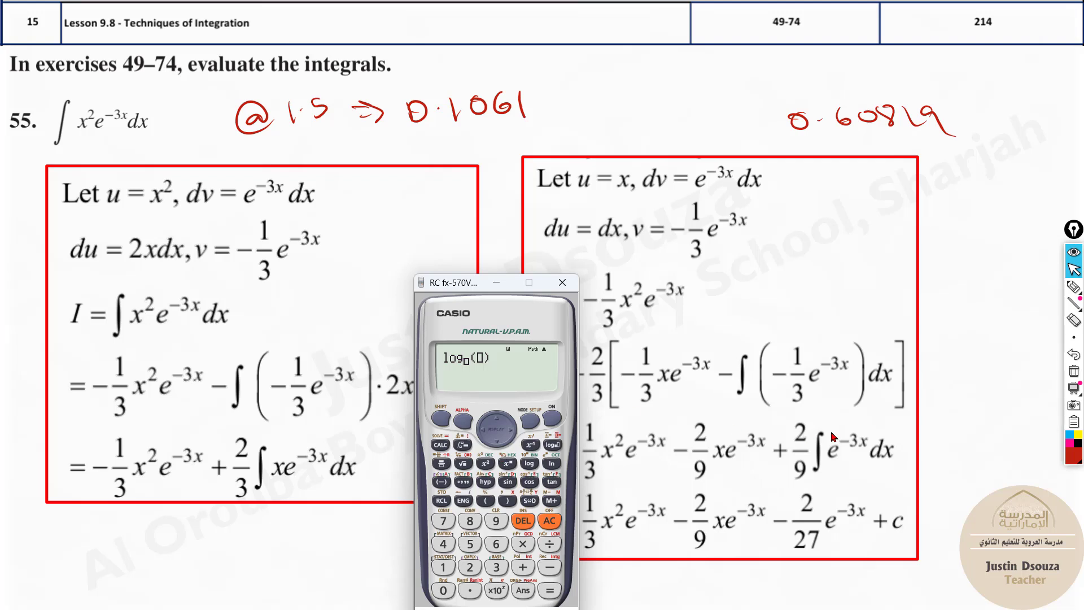
Step: Move to exercise 56 and show its solution ⅓e^(x³)+c
{"action": "left_click", "coordinate": [694, 440]}
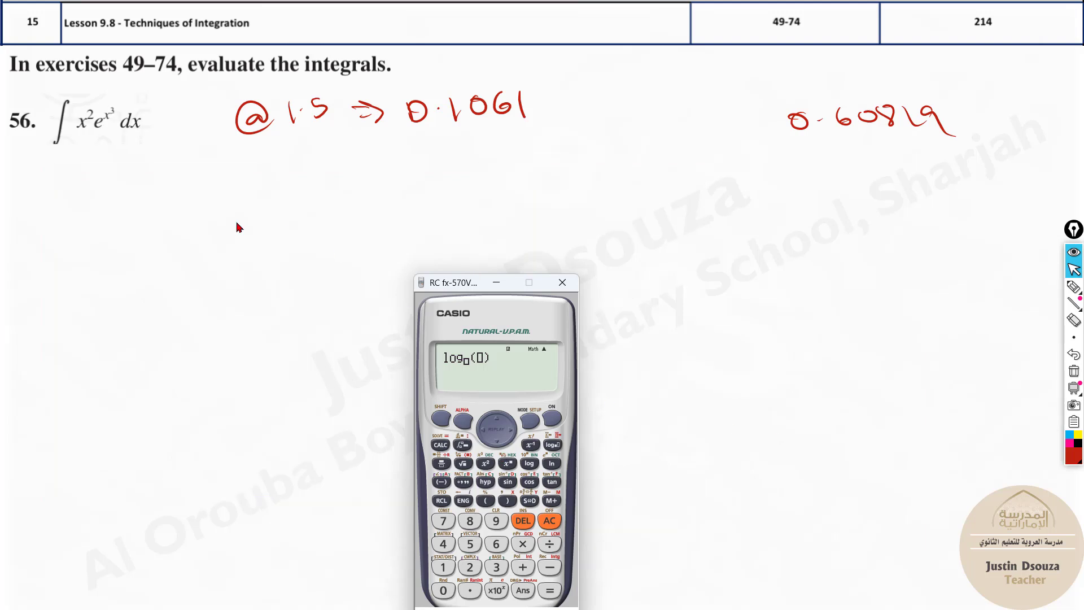
{"action": "left_click", "coordinate": [289, 309]}
{"action": "left_click", "coordinate": [290, 309]}
{"action": "key", "text": "Left"}
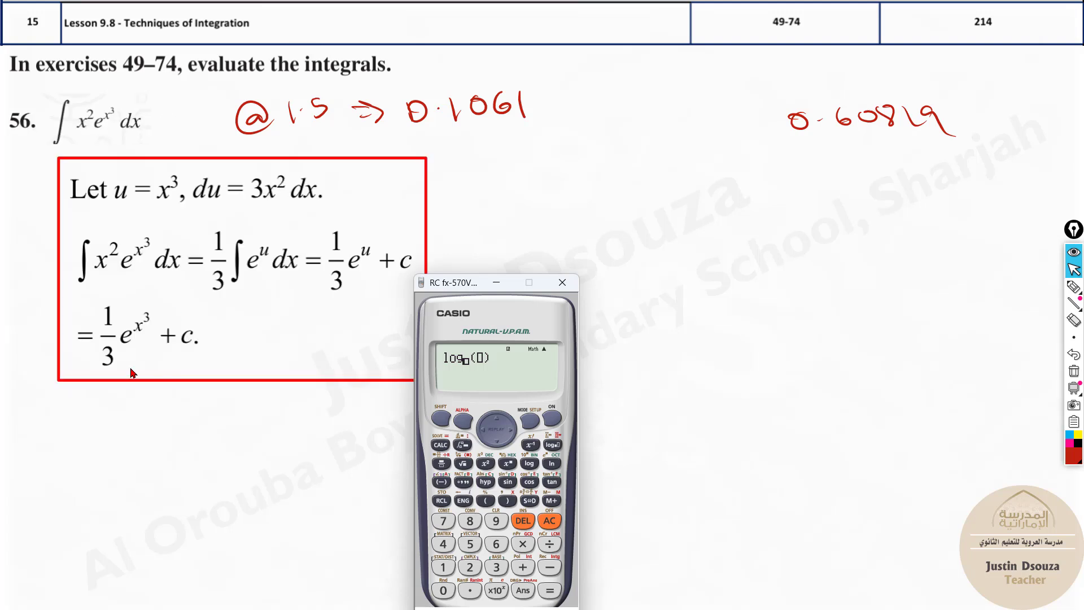
Step: Erase the slide ink and evaluate X²×e^(X³) at x = 1.5, giving 65.75463851
{"action": "left_click", "coordinate": [1074, 371]}
{"action": "left_click", "coordinate": [554, 422]}
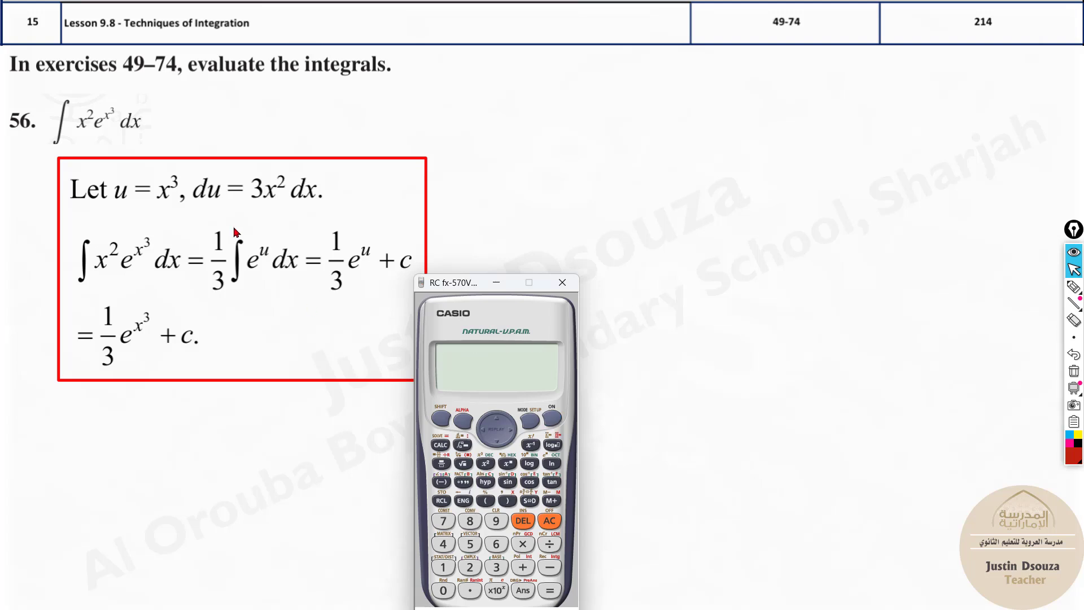
{"action": "left_click", "coordinate": [507, 501]}
{"action": "left_click", "coordinate": [485, 463]}
{"action": "left_click", "coordinate": [441, 418]}
{"action": "left_click", "coordinate": [551, 462]}
{"action": "left_click", "coordinate": [506, 500]}
{"action": "left_click", "coordinate": [507, 463]}
{"action": "left_click", "coordinate": [497, 567]}
{"action": "left_click", "coordinate": [440, 444]}
{"action": "left_click", "coordinate": [549, 589]}
Step: Handwrite 65.7546 beside exercise 56
{"action": "left_click", "coordinate": [1072, 286]}
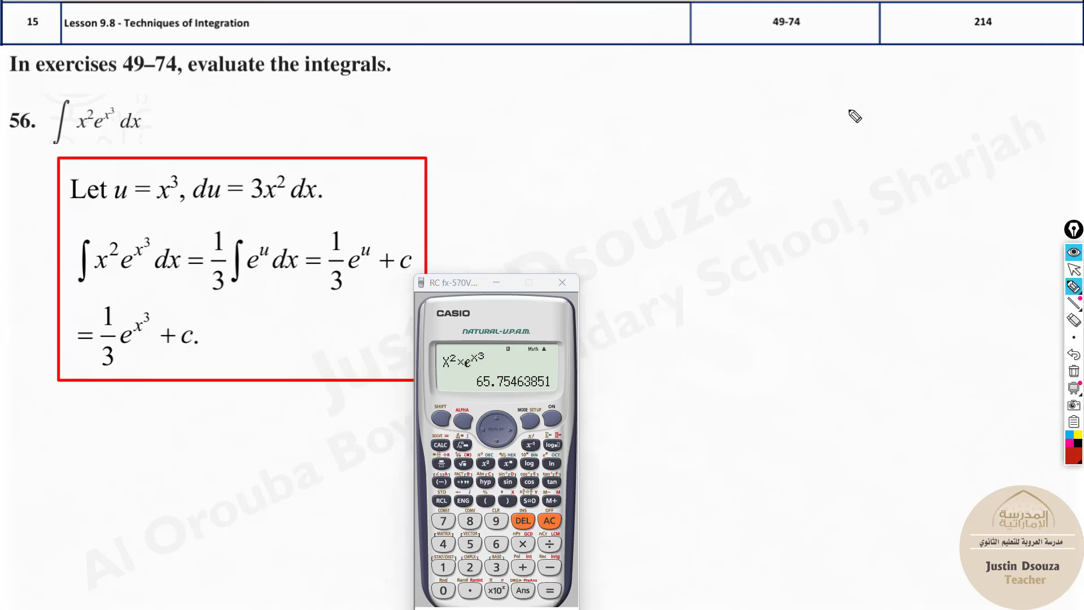
{"action": "mouse_move", "coordinate": [633, 134]}
{"action": "left_mouse_down"}
{"action": "mouse_move", "coordinate": [627, 153]}
{"action": "mouse_move", "coordinate": [645, 156]}
{"action": "left_mouse_up"}
{"action": "left_click", "coordinate": [674, 145]}
{"action": "mouse_move", "coordinate": [697, 128]}
{"action": "left_mouse_down"}
{"action": "mouse_move", "coordinate": [736, 144]}
{"action": "mouse_move", "coordinate": [769, 129]}
{"action": "mouse_move", "coordinate": [778, 148]}
{"action": "left_mouse_up"}
{"action": "left_click_drag", "start_coordinate": [792, 125], "coordinate": [798, 141]}
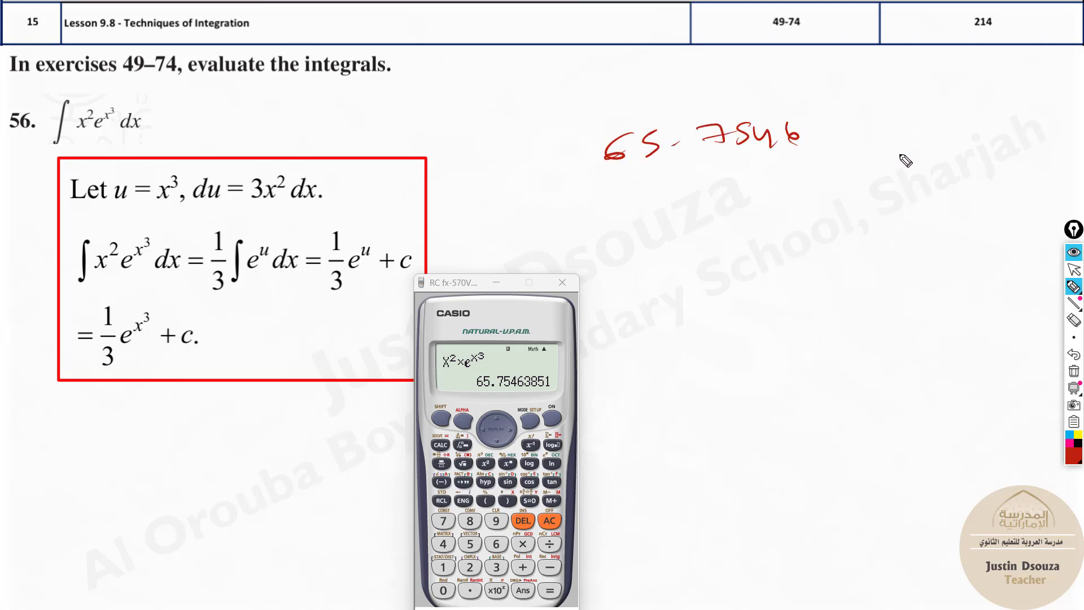
{"action": "left_click", "coordinate": [1073, 269]}
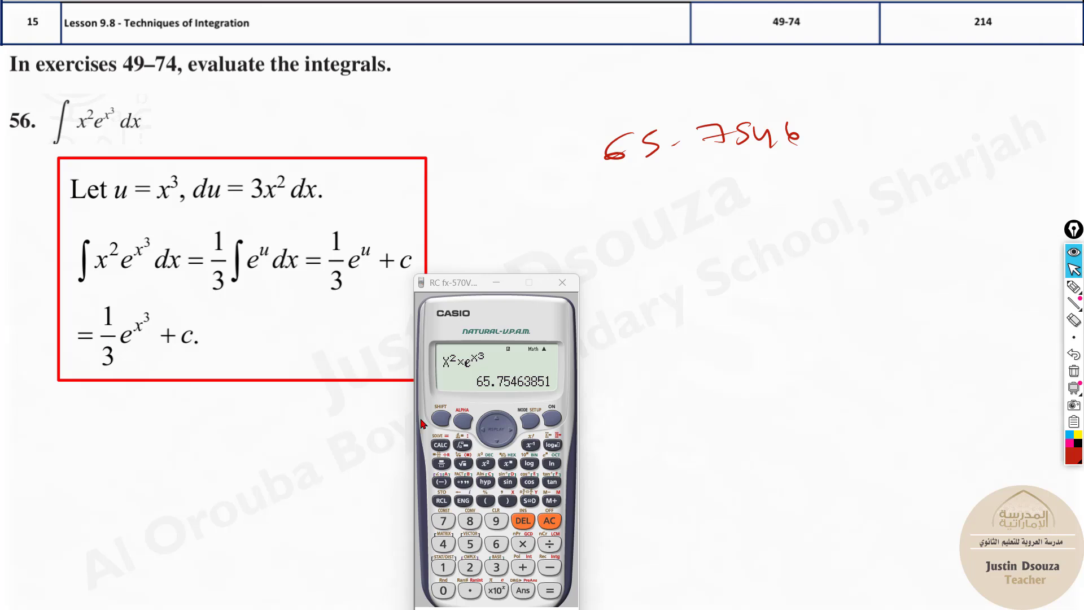
Step: Enter 1/3×e^(X³) and evaluate it at X = 1.5, then clear the entry
{"action": "left_click", "coordinate": [440, 464]}
{"action": "left_click", "coordinate": [443, 566]}
{"action": "left_click", "coordinate": [495, 441]}
{"action": "left_click", "coordinate": [496, 566]}
{"action": "left_click", "coordinate": [516, 434]}
{"action": "left_click", "coordinate": [522, 543]}
{"action": "left_click", "coordinate": [441, 418]}
{"action": "left_click", "coordinate": [551, 463]}
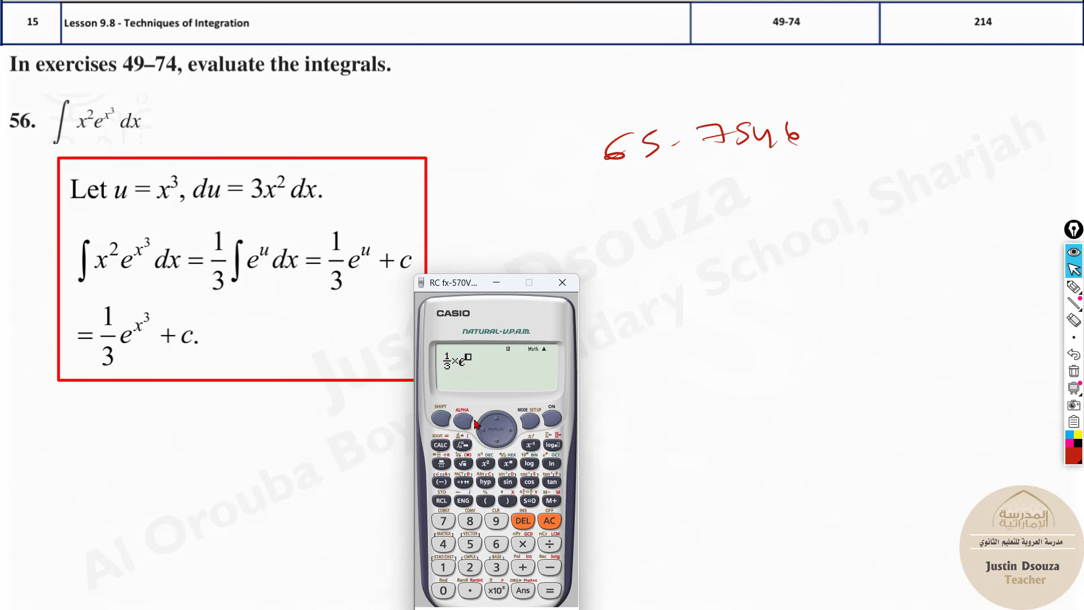
{"action": "left_click", "coordinate": [507, 501]}
{"action": "left_click", "coordinate": [507, 462]}
{"action": "left_click", "coordinate": [494, 570]}
{"action": "left_click", "coordinate": [439, 445]}
{"action": "left_click", "coordinate": [554, 595]}
{"action": "key", "text": "Escape"}
Step: Enter the derivative of 1/3×e^(X³), correcting a misplaced X term
{"action": "left_click", "coordinate": [463, 464]}
{"action": "left_click", "coordinate": [446, 462]}
{"action": "left_click", "coordinate": [498, 568]}
{"action": "left_click", "coordinate": [511, 429]}
{"action": "left_click", "coordinate": [463, 420]}
{"action": "left_click", "coordinate": [507, 500]}
{"action": "left_click", "coordinate": [507, 463]}
{"action": "left_click", "coordinate": [524, 522]}
{"action": "left_click", "coordinate": [524, 522]}
{"action": "left_click", "coordinate": [441, 418]}
{"action": "left_click", "coordinate": [546, 461]}
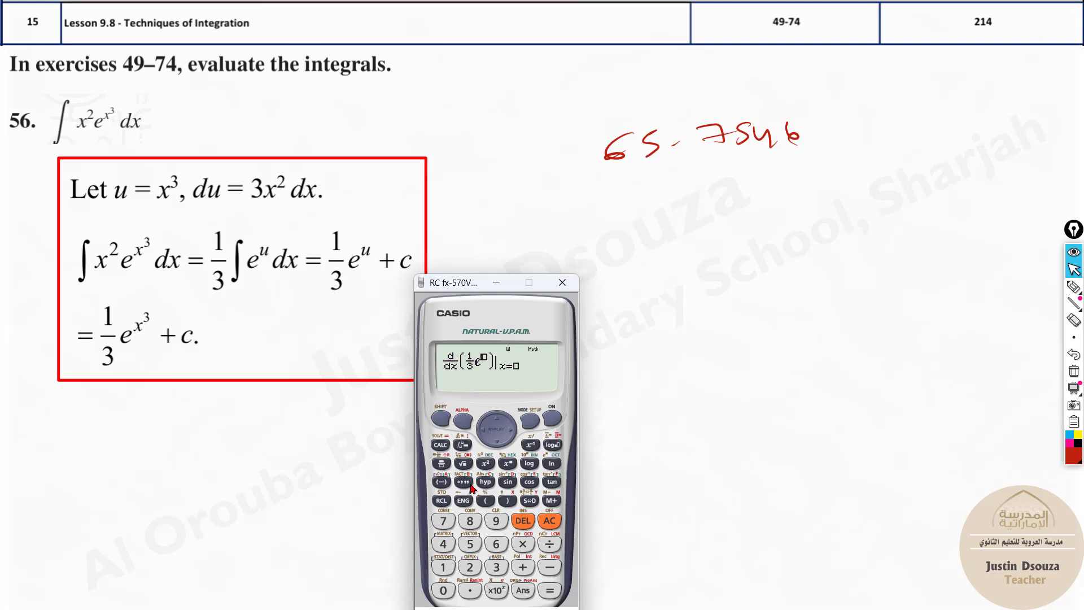
{"action": "left_click", "coordinate": [507, 501]}
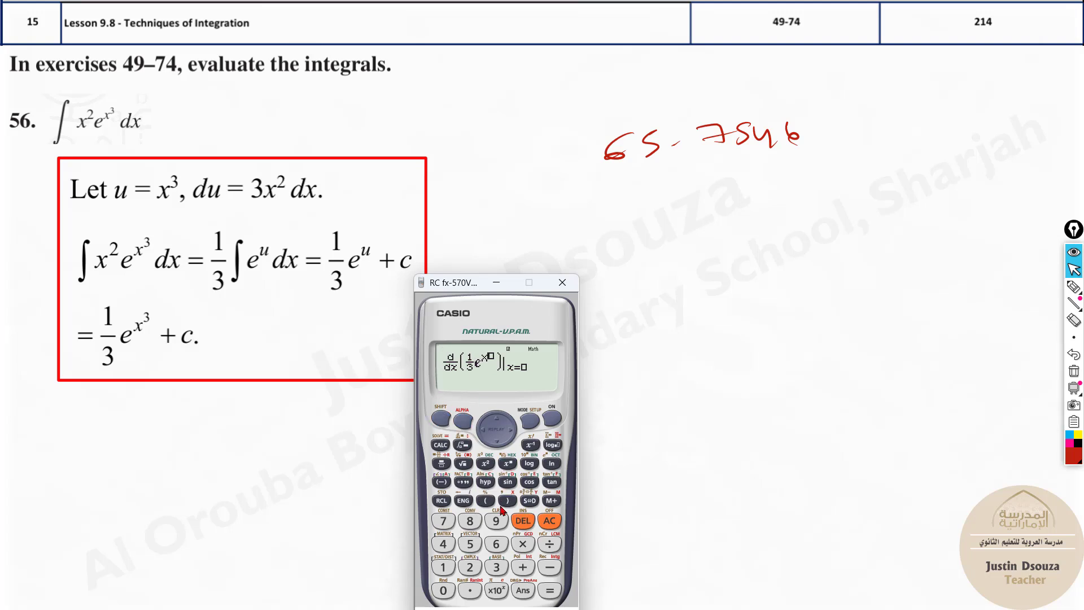
{"action": "left_click", "coordinate": [495, 567]}
Step: Evaluate the derivative at x = 1.5, giving 65.75463851, and advance to exercise 57
{"action": "left_click", "coordinate": [455, 564]}
{"action": "left_click", "coordinate": [466, 591]}
{"action": "left_click", "coordinate": [471, 544]}
{"action": "left_click", "coordinate": [556, 595]}
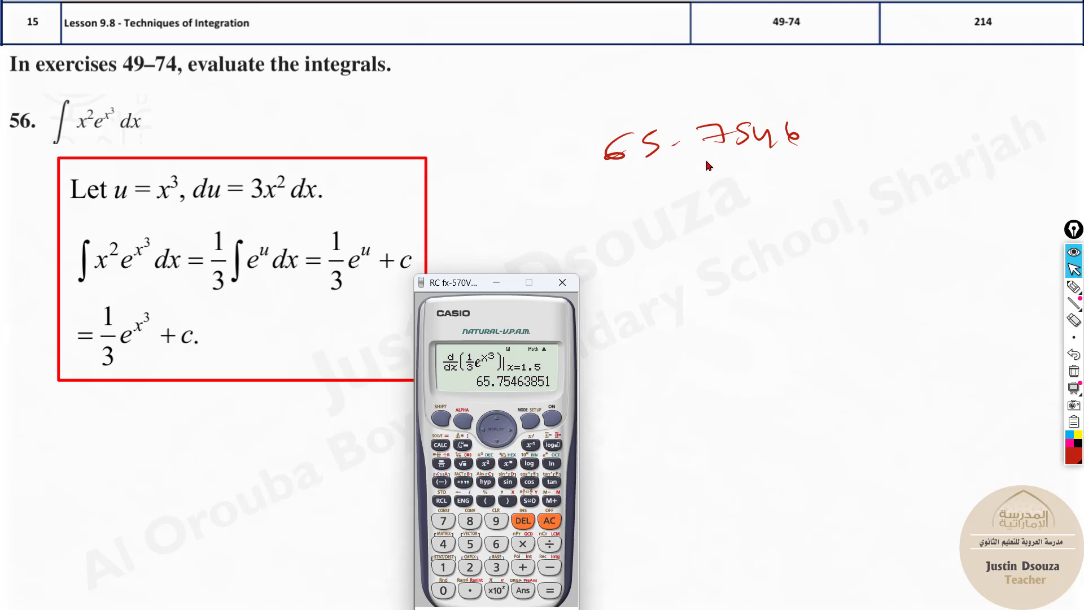
{"action": "key", "text": "Right"}
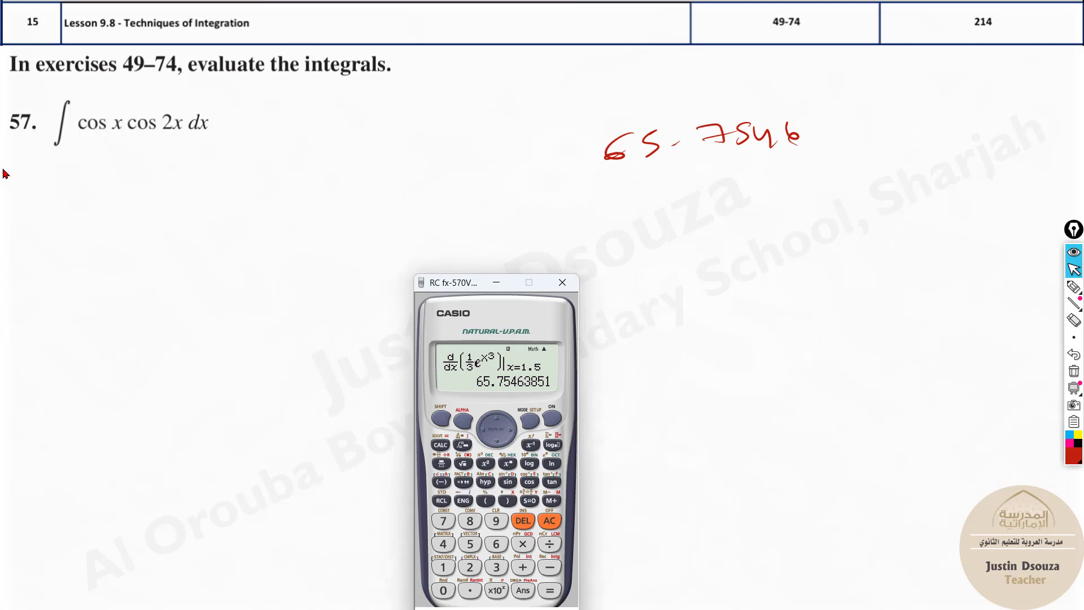
Step: Page through exercise 57's working and exercise 58 to reach exercise 59, ∫x sec²x dx
{"action": "key", "text": "Right"}
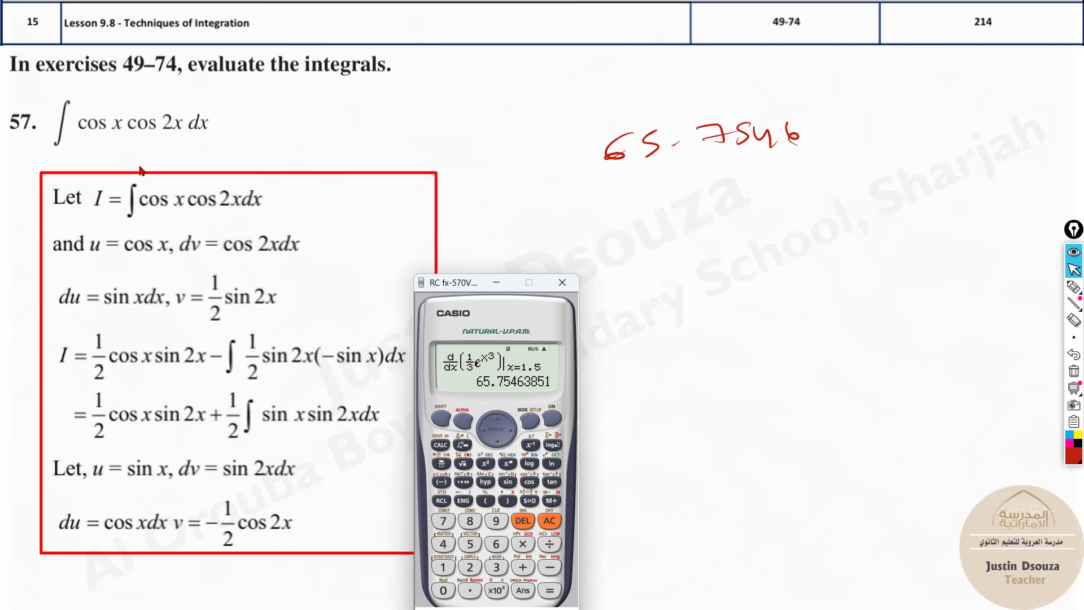
{"action": "key", "text": "Right"}
{"action": "key", "text": "Right"}
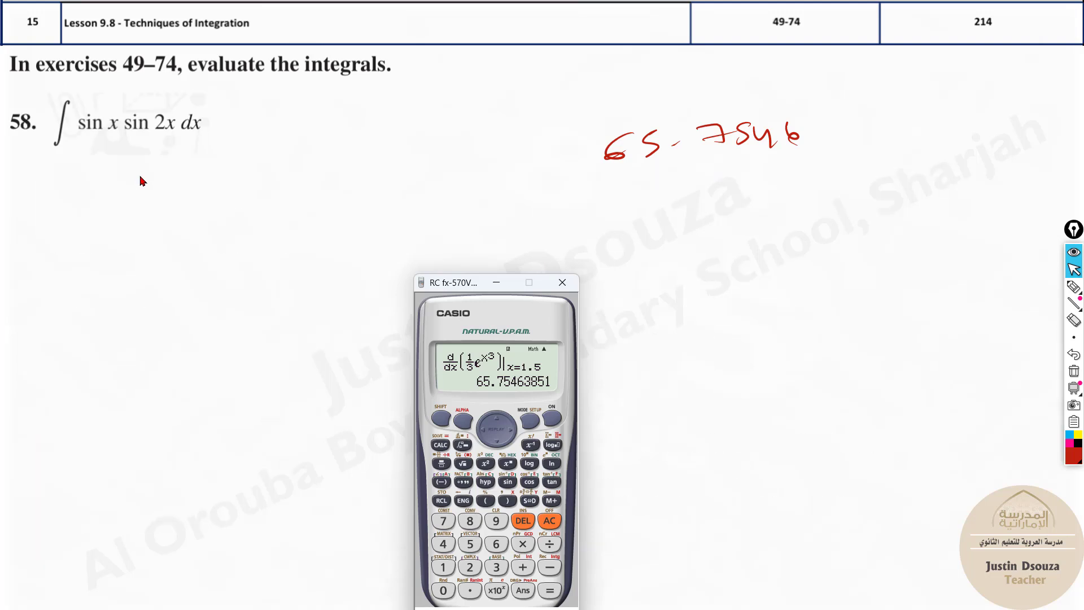
{"action": "key", "text": "Right"}
{"action": "key", "text": "Right"}
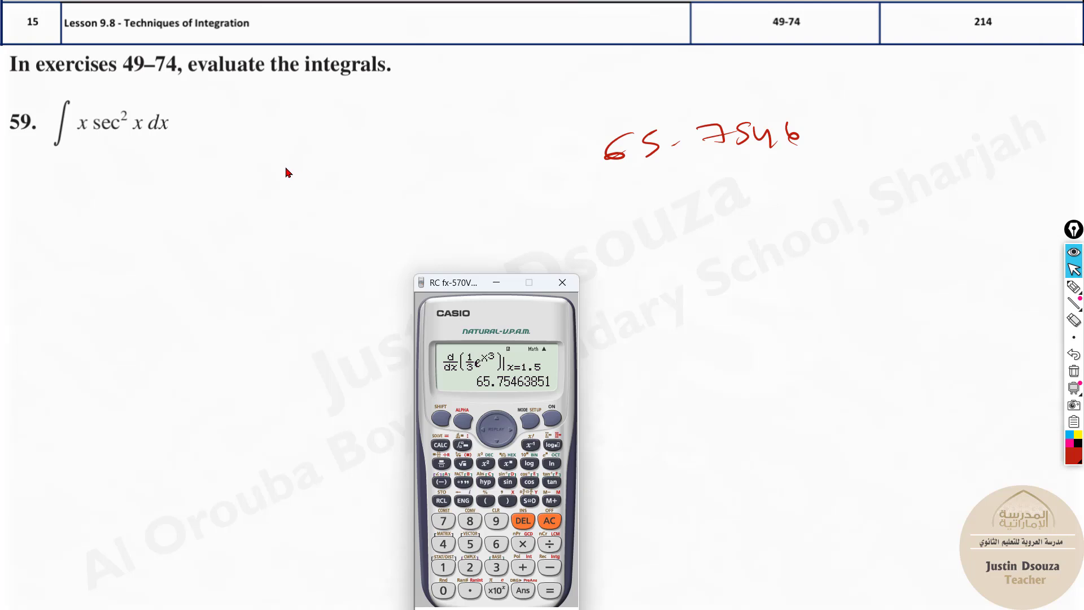
{"action": "key", "text": "Right"}
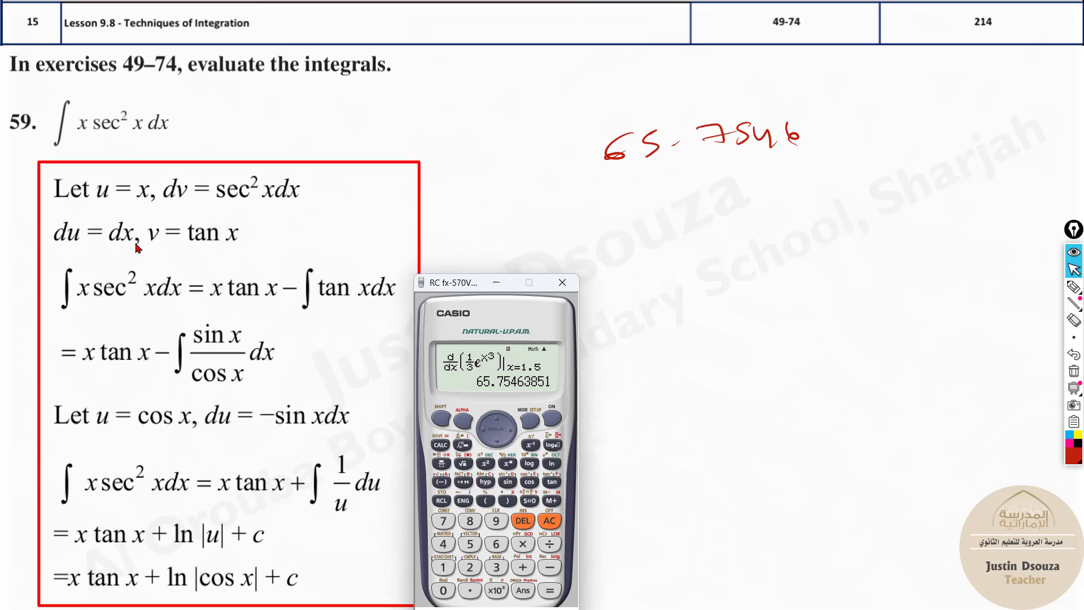
Step: Clear the calculator and enter the integrand X×(1/cos(X))²
{"action": "key", "text": "Escape"}
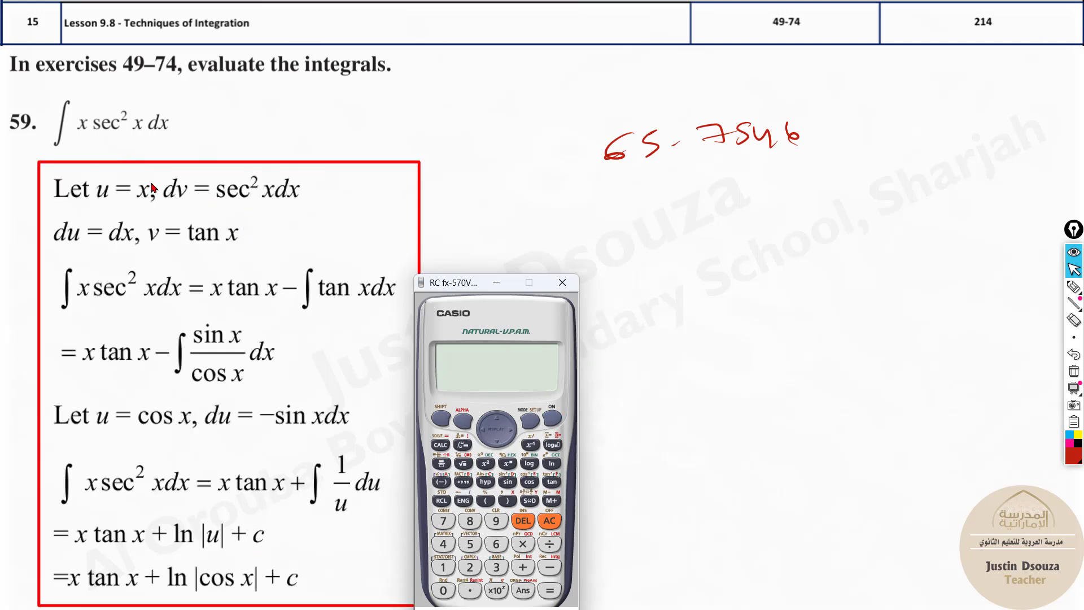
{"action": "left_click", "coordinate": [504, 499]}
{"action": "left_click", "coordinate": [523, 544]}
{"action": "left_click", "coordinate": [486, 500]}
{"action": "left_click", "coordinate": [441, 463]}
{"action": "left_click", "coordinate": [446, 566]}
{"action": "left_click", "coordinate": [529, 481]}
{"action": "left_click", "coordinate": [508, 501]}
{"action": "left_click", "coordinate": [509, 500]}
{"action": "left_click", "coordinate": [510, 500]}
{"action": "left_click", "coordinate": [489, 466]}
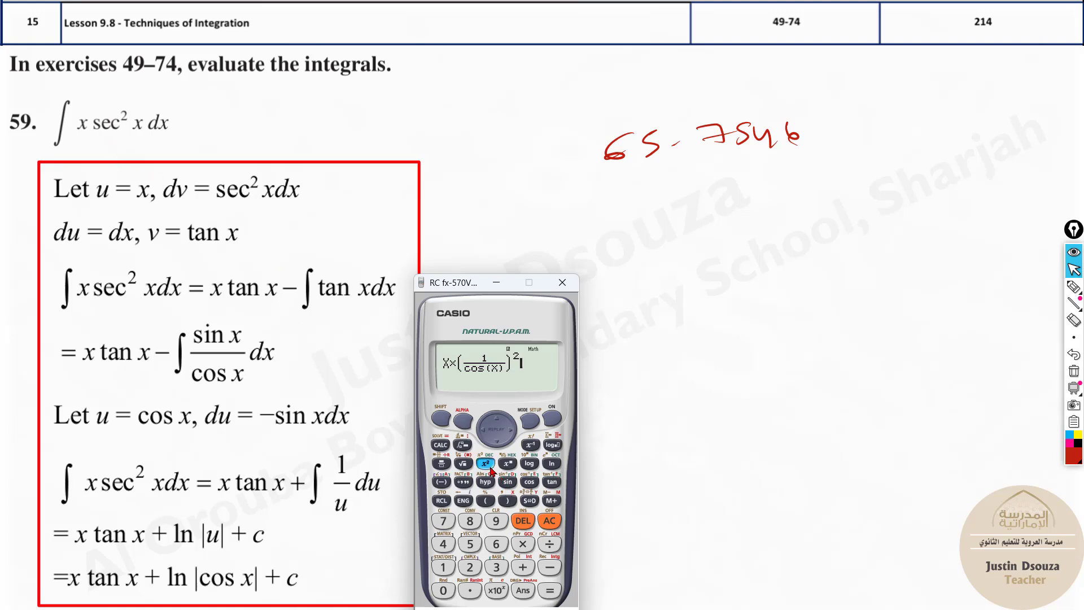
Step: Evaluate it at X = 1.5 (299.7750668), erase the old 65.7546 ink, and select the pen
{"action": "left_click", "coordinate": [439, 444]}
{"action": "left_click", "coordinate": [549, 590]}
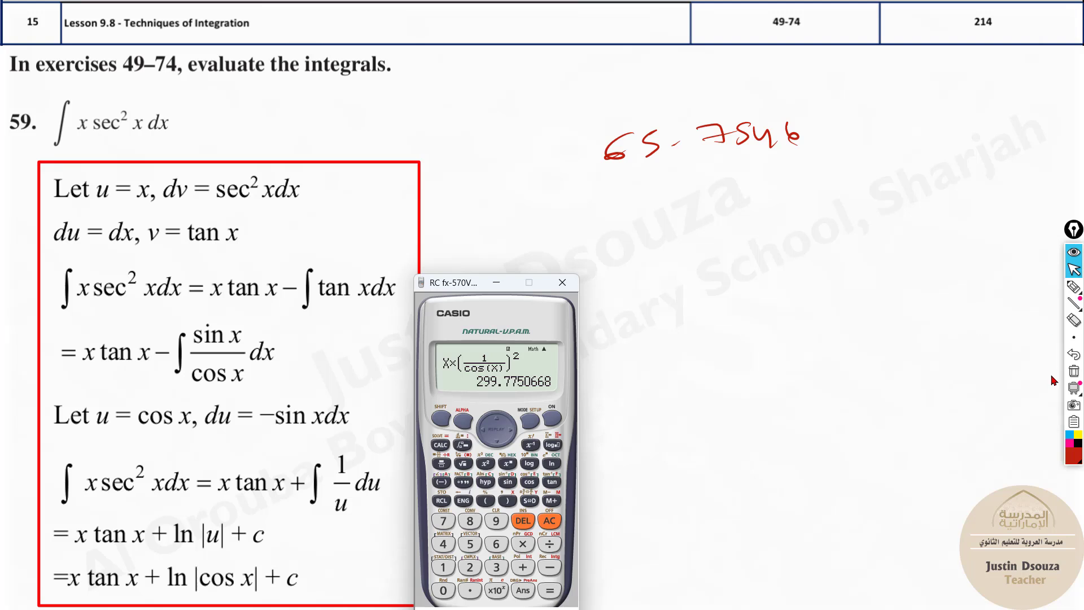
{"action": "left_click", "coordinate": [1074, 371]}
{"action": "left_click", "coordinate": [1073, 286]}
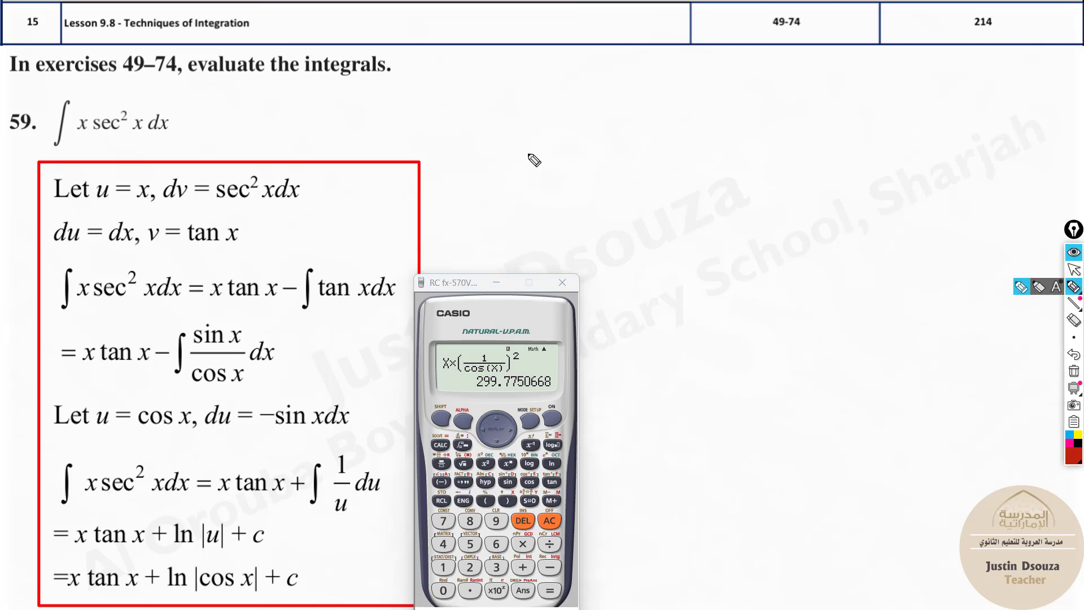